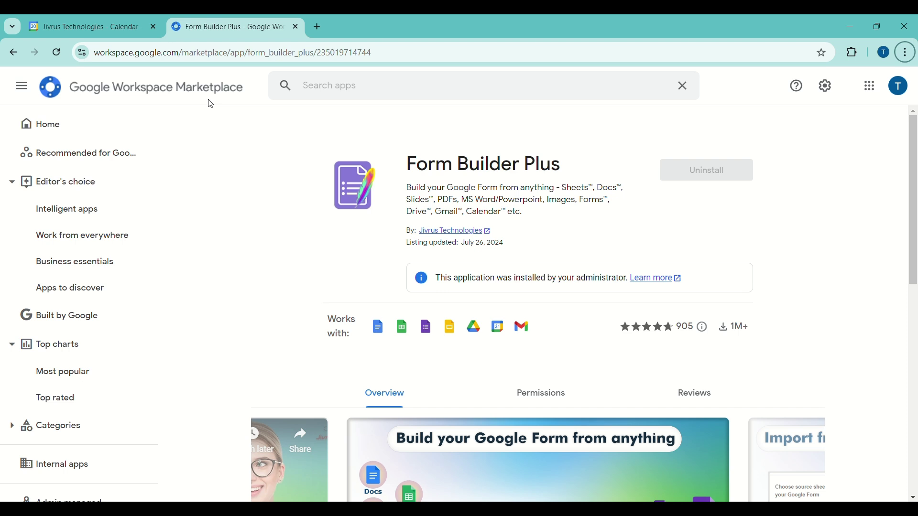
# - Close the Form Builder Plus Marketplace tab to return to the July 31, 2024 calendar
pyautogui.hotkey('ctrl', 'w')
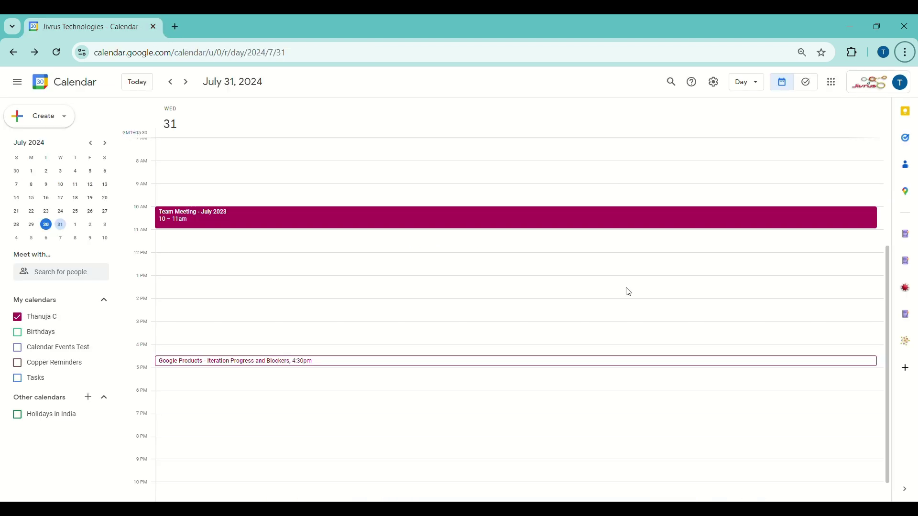
# - Bring up the Form Builder Plus side panel and the Team Meeting - July 2023 event details
pyautogui.click(914, 241)
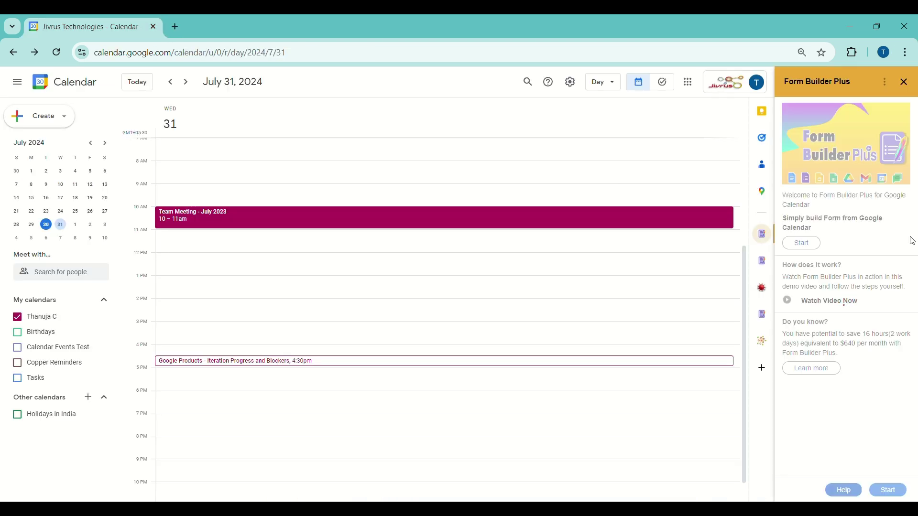
pyautogui.click(576, 225)
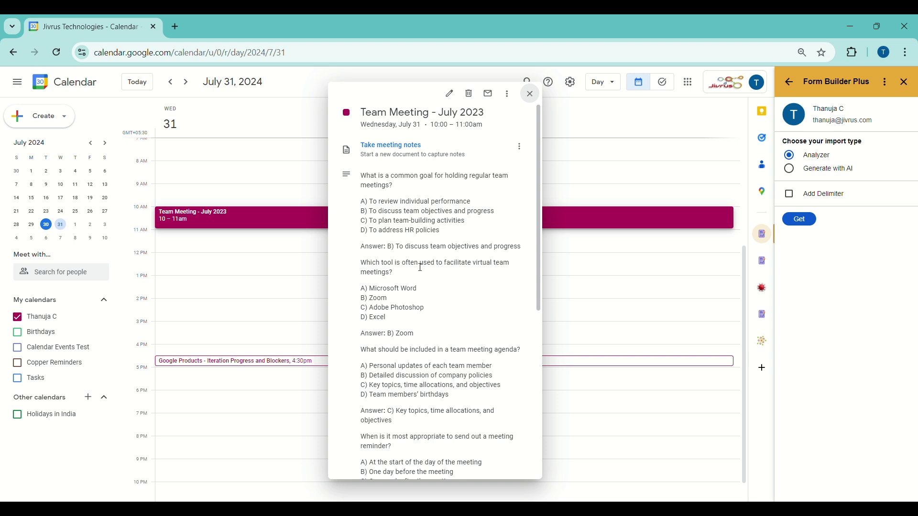
pyautogui.scroll(-6, 416, 264)
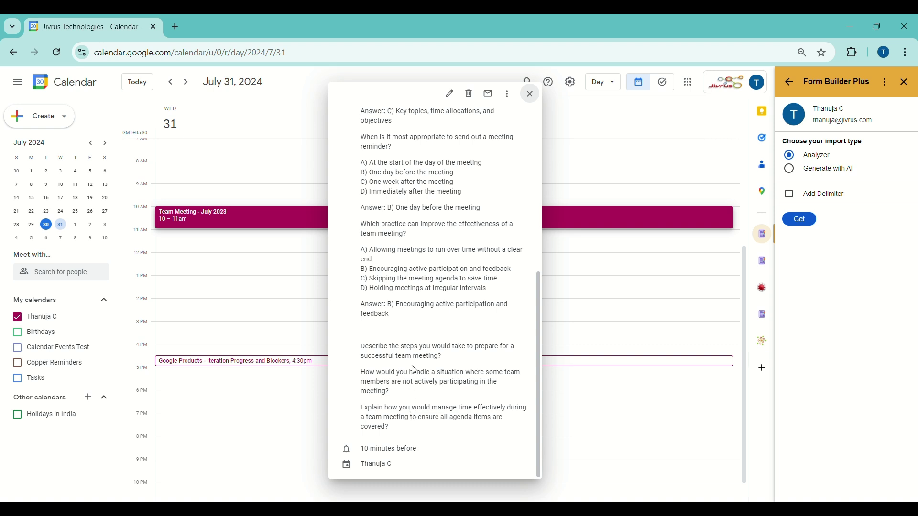
# - Keep the Analyzer import type and extract 9 questions from the Team Meeting event description
pyautogui.click(820, 168)
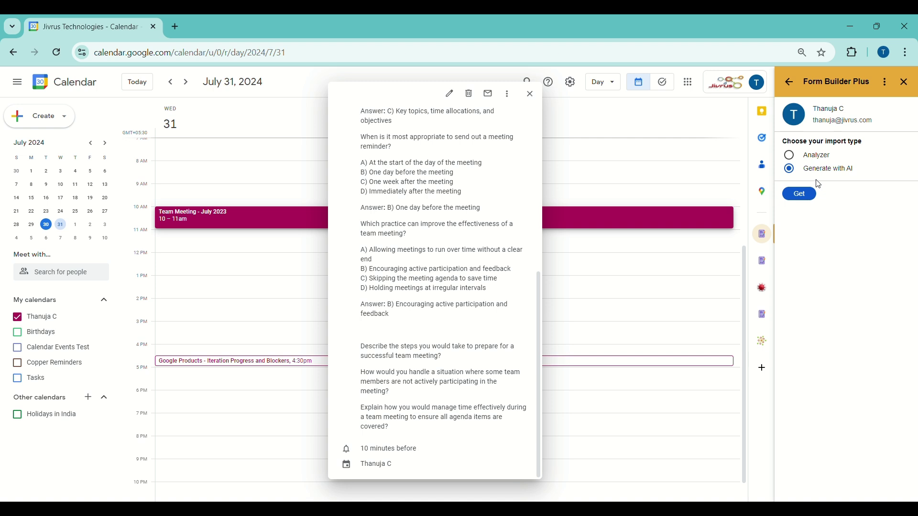
pyautogui.click(812, 157)
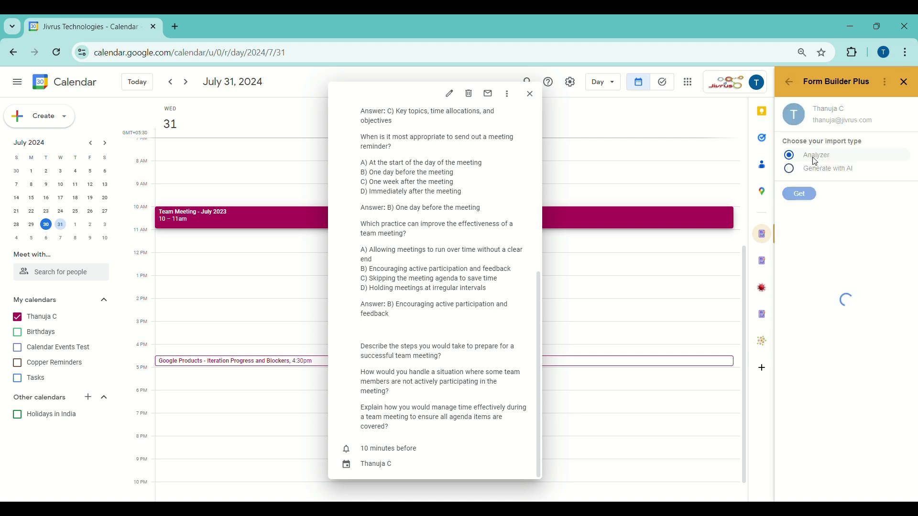
pyautogui.click(806, 221)
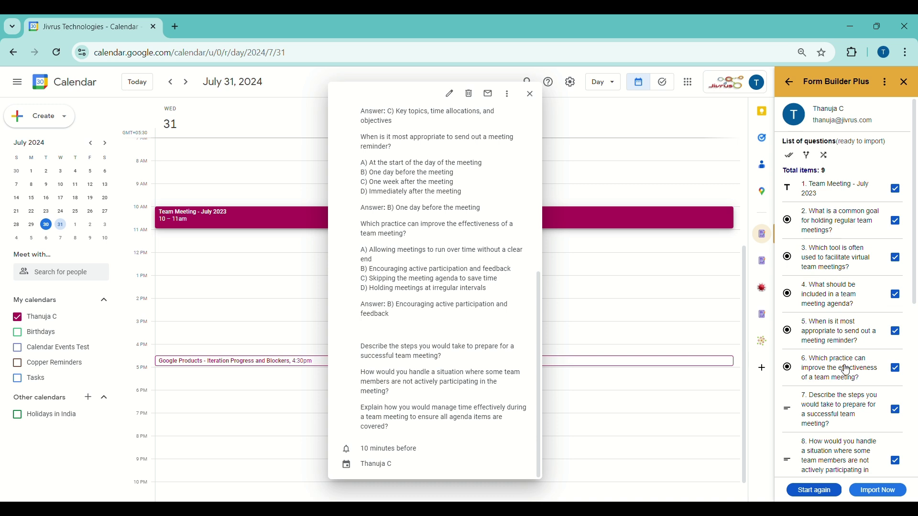
# - Preview the parsed Team Meeting - July 2023 questions as an editable form
pyautogui.scroll(-1, 849, 371)
pyautogui.scroll(-5, 847, 371)
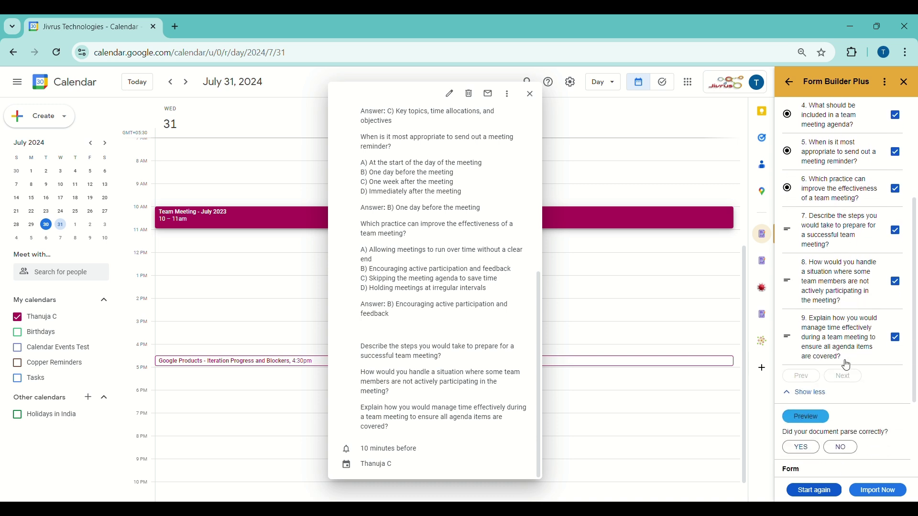
pyautogui.click(813, 419)
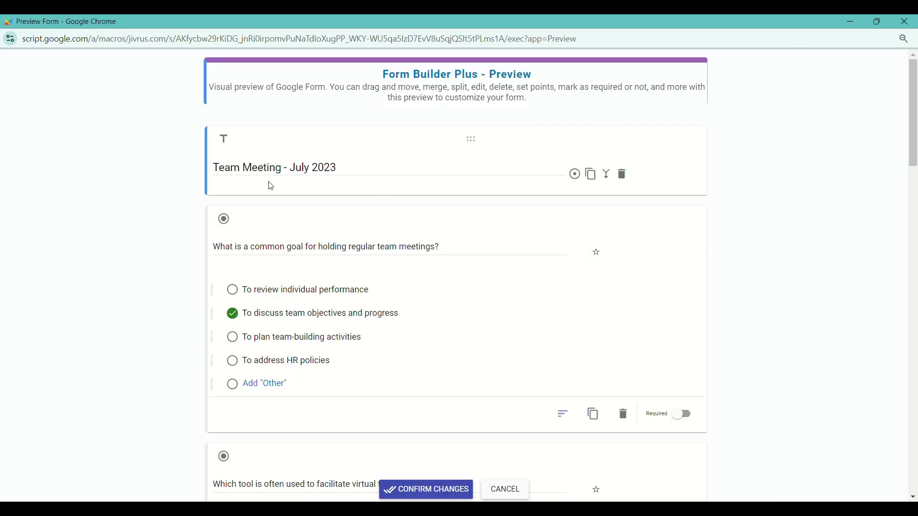
# - Check each previewed question and its correct answer, then confirm the changes
pyautogui.scroll(-10, 368, 324)
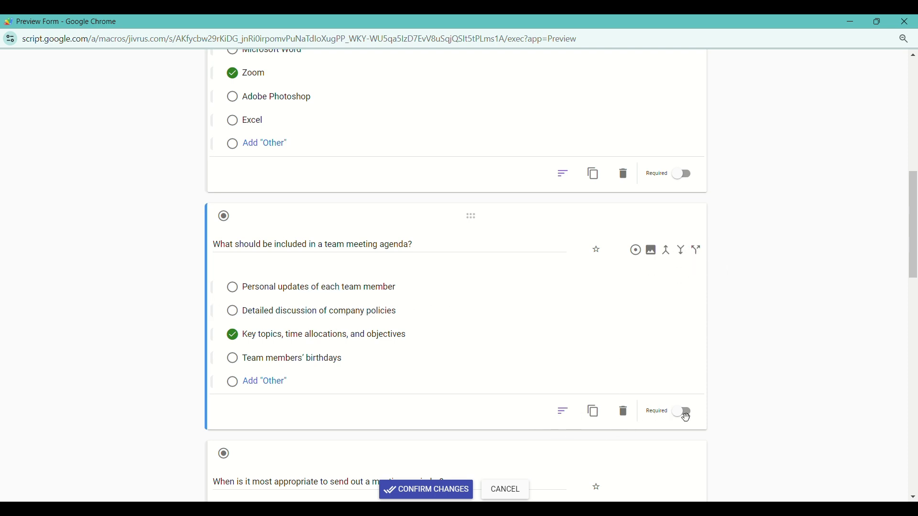
pyautogui.scroll(-15, 492, 349)
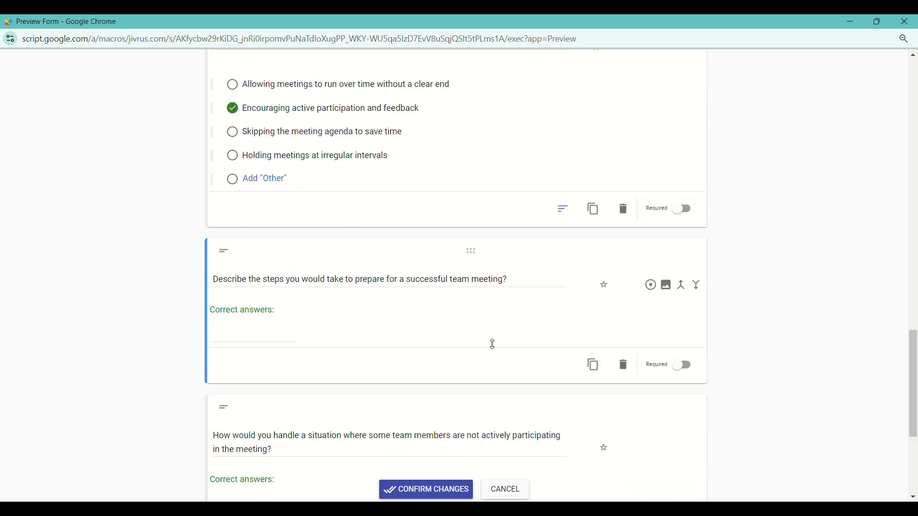
pyautogui.scroll(-2, 459, 373)
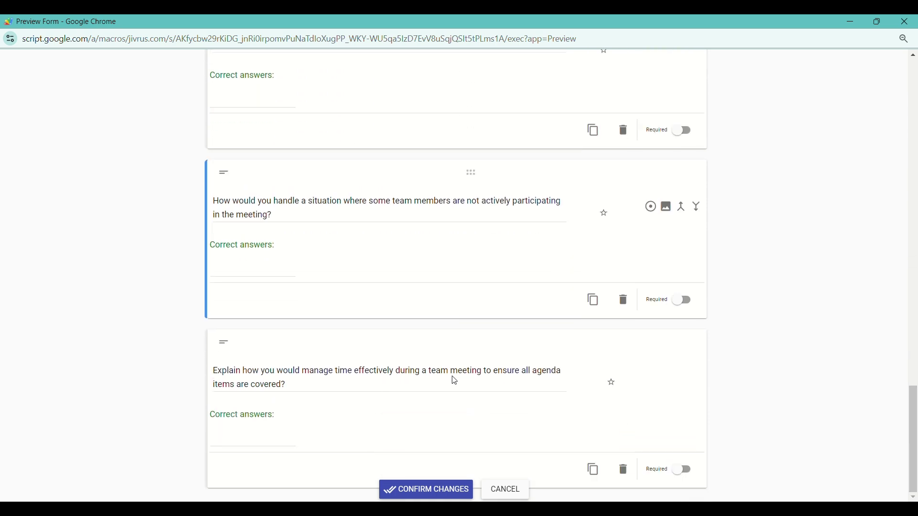
pyautogui.click(439, 491)
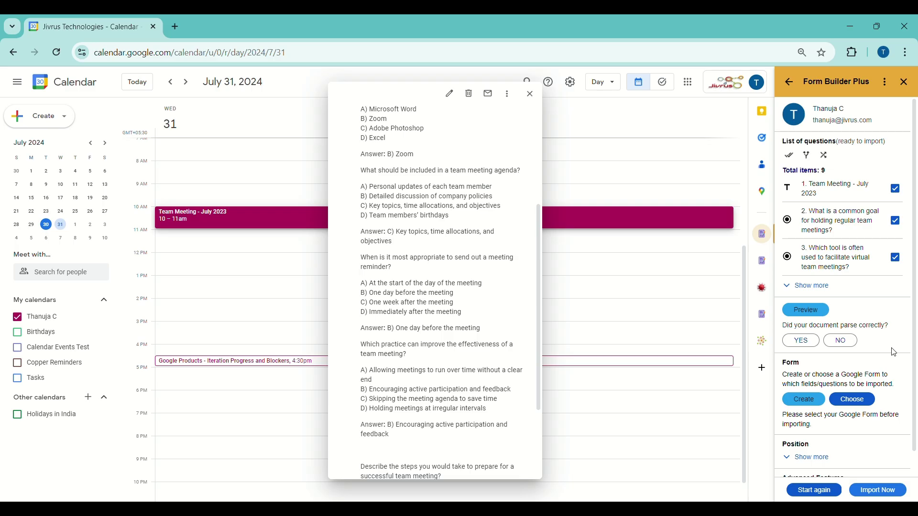
# - Create a Team Meeting - July 2023 Google Form, import the 9 questions, and open it
pyautogui.click(813, 402)
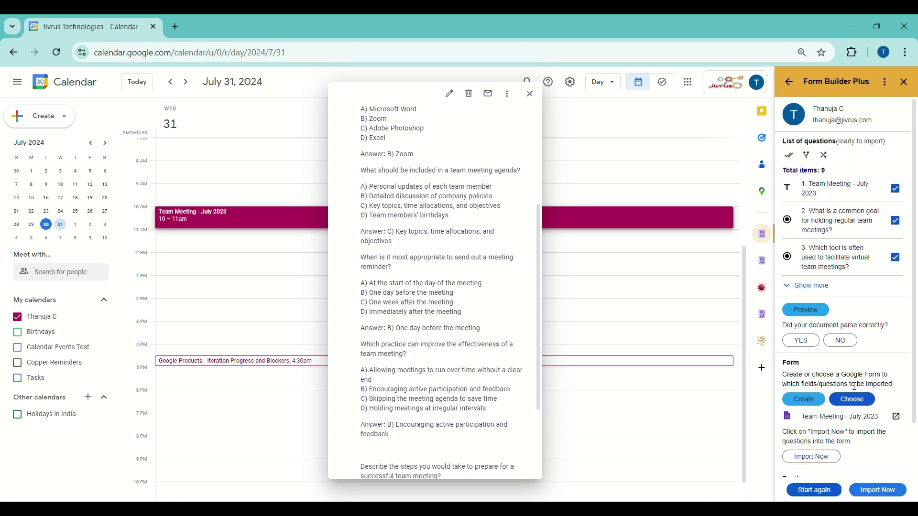
pyautogui.scroll(-2, 855, 388)
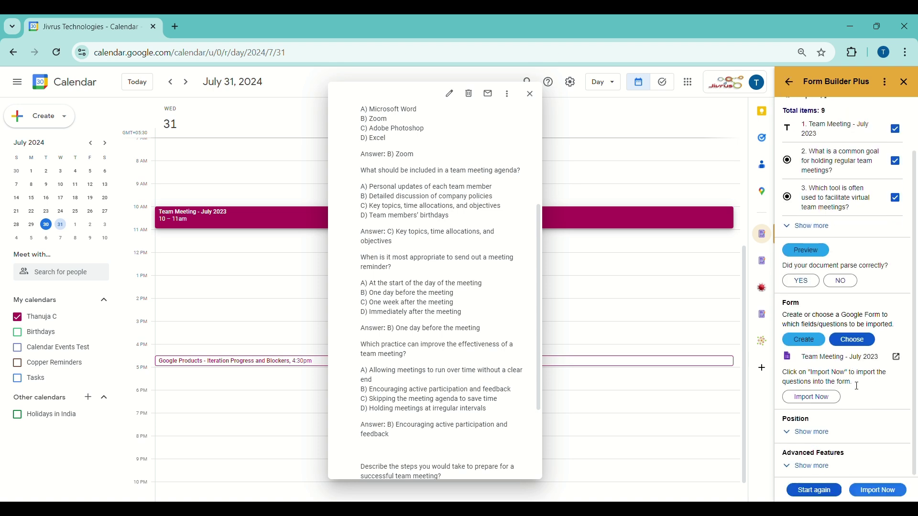
pyautogui.click(820, 401)
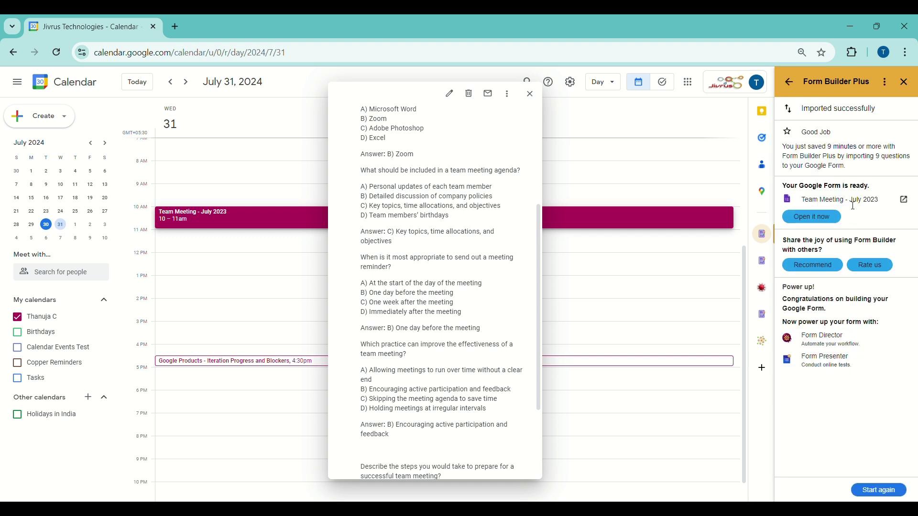
pyautogui.click(823, 220)
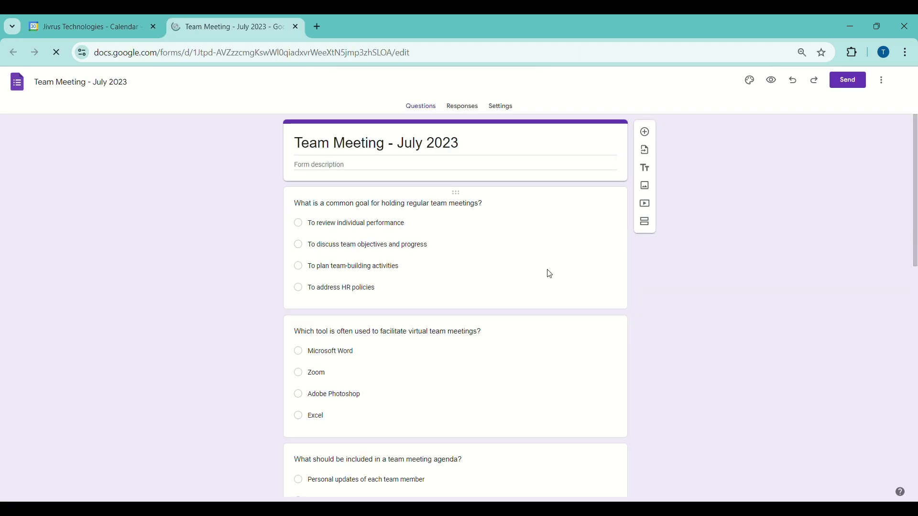
# - Inspect the form title plus the meeting effectiveness and meeting reminder questions
pyautogui.click(353, 157)
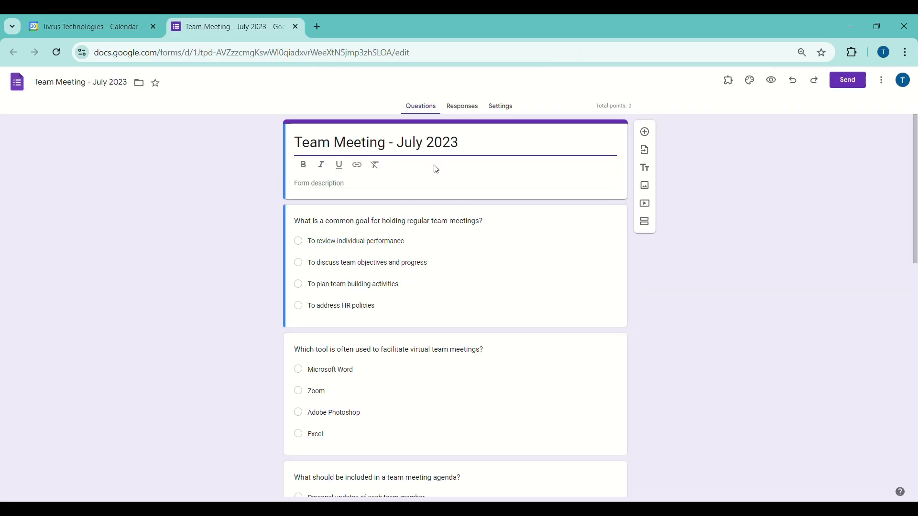
pyautogui.scroll(-1, 415, 351)
pyautogui.scroll(-10, 416, 350)
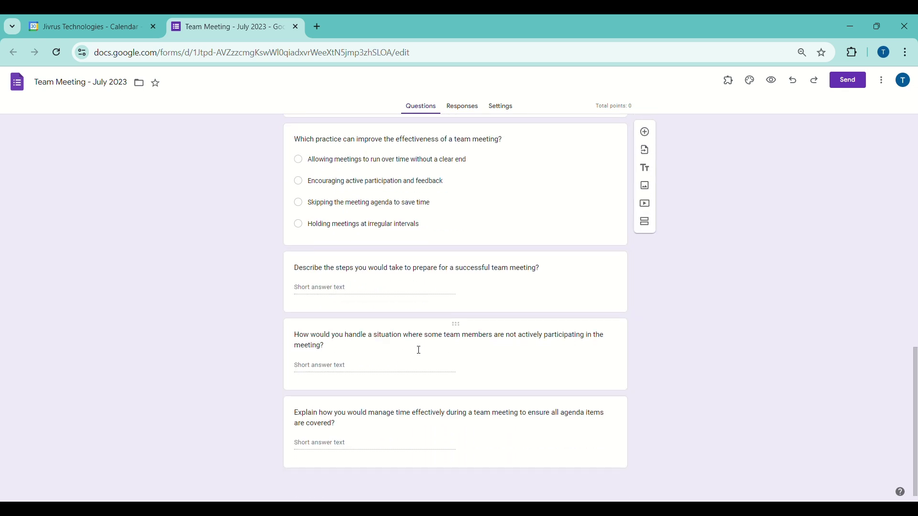
pyautogui.click(452, 238)
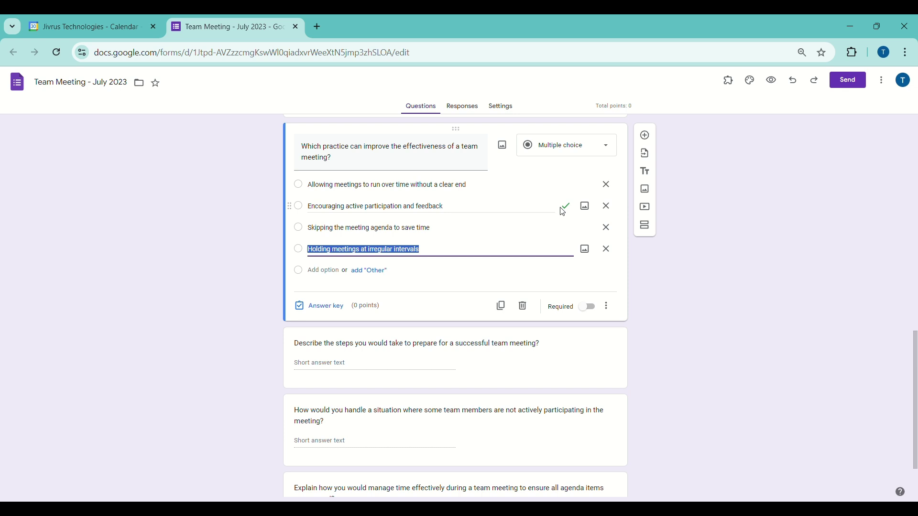
pyautogui.scroll(2, 484, 238)
pyautogui.click(475, 225)
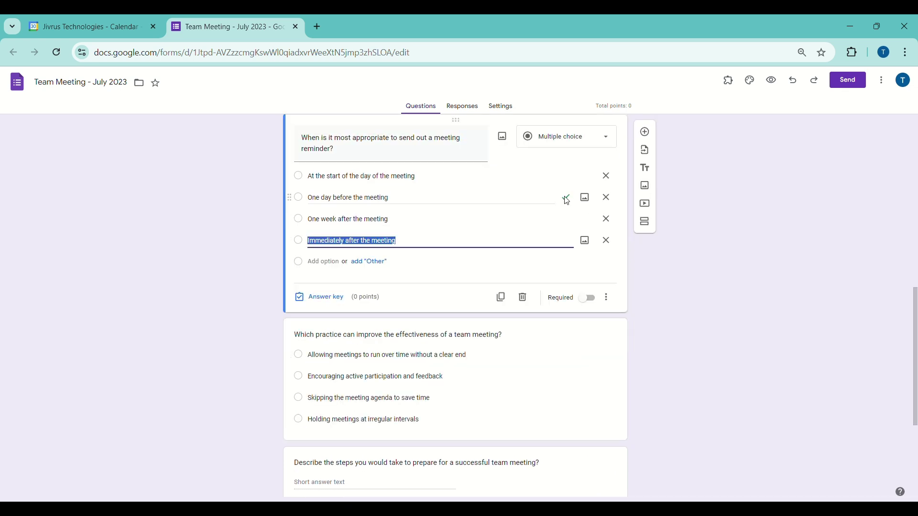
pyautogui.scroll(3, 505, 213)
# - Review the agenda, virtual tools, regular-meetings goal and first questions, then close the form
pyautogui.click(504, 217)
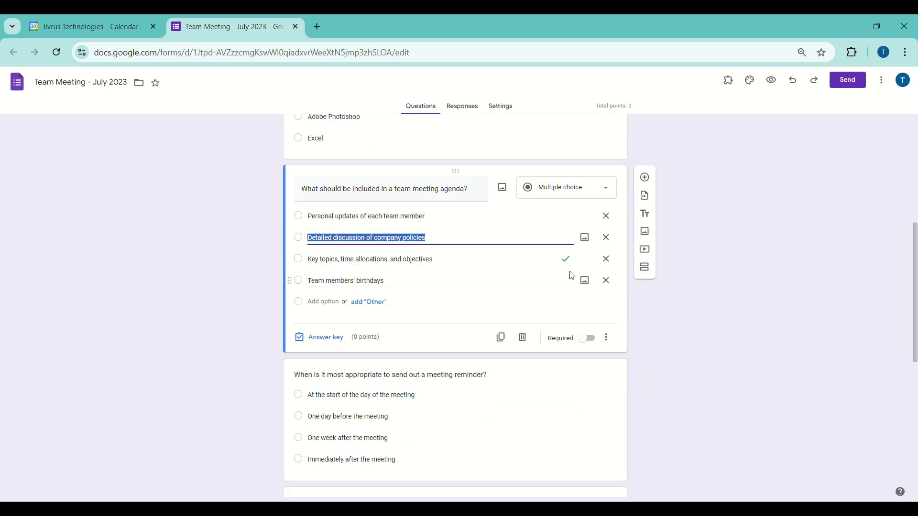
pyautogui.scroll(2, 514, 264)
pyautogui.scroll(2, 514, 264)
pyautogui.click(512, 263)
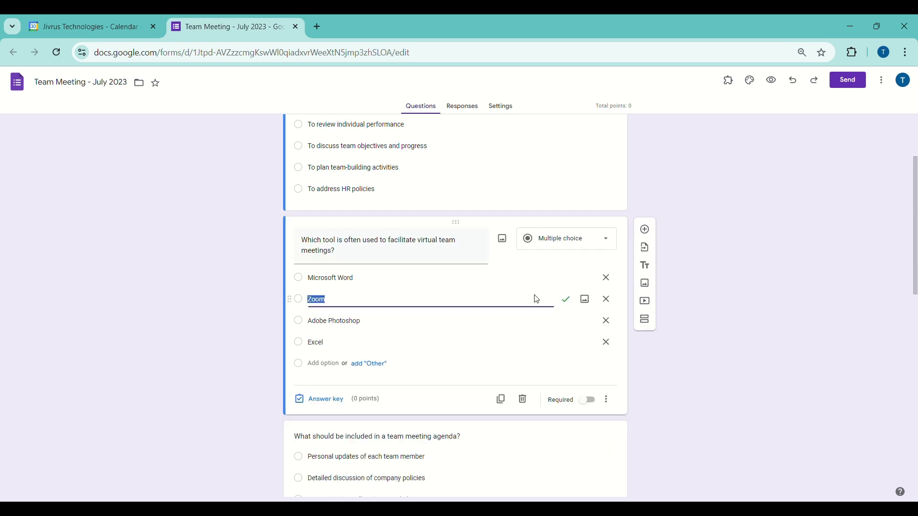
pyautogui.click(436, 193)
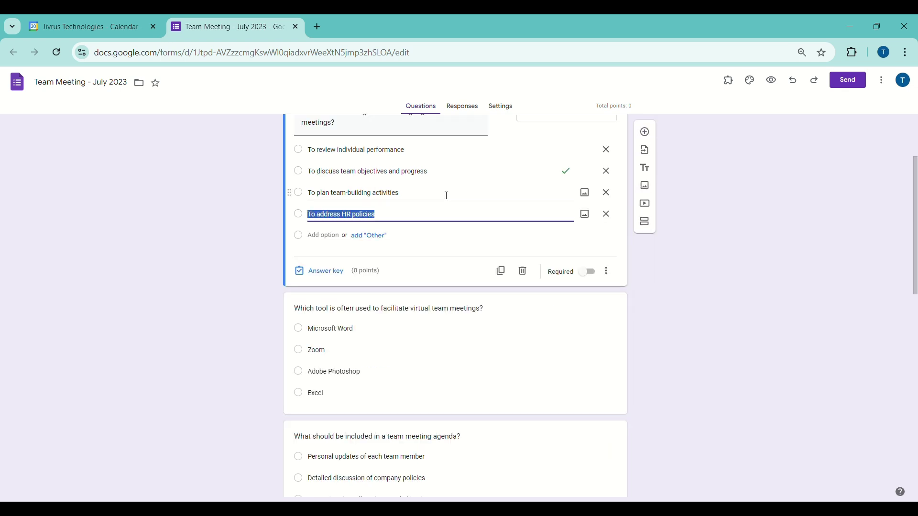
pyautogui.scroll(3, 440, 240)
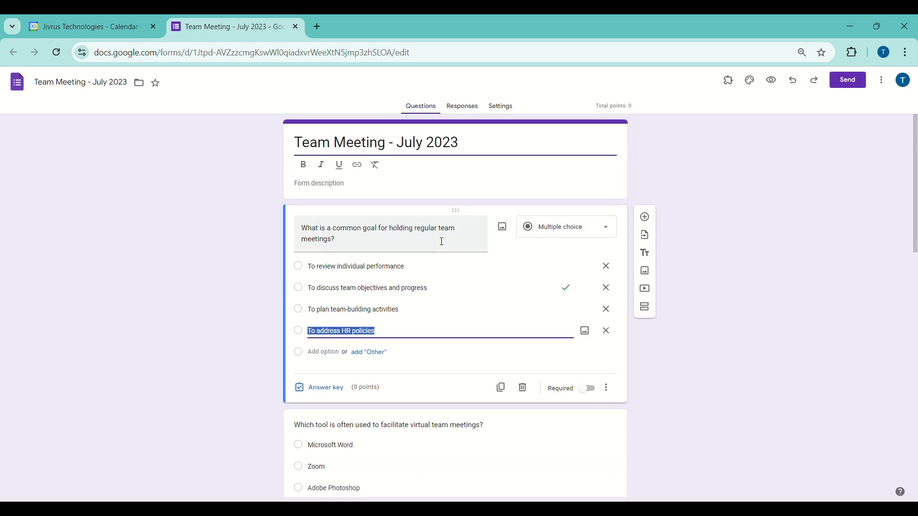
pyautogui.click(453, 268)
pyautogui.hotkey('ctrl', 'w')
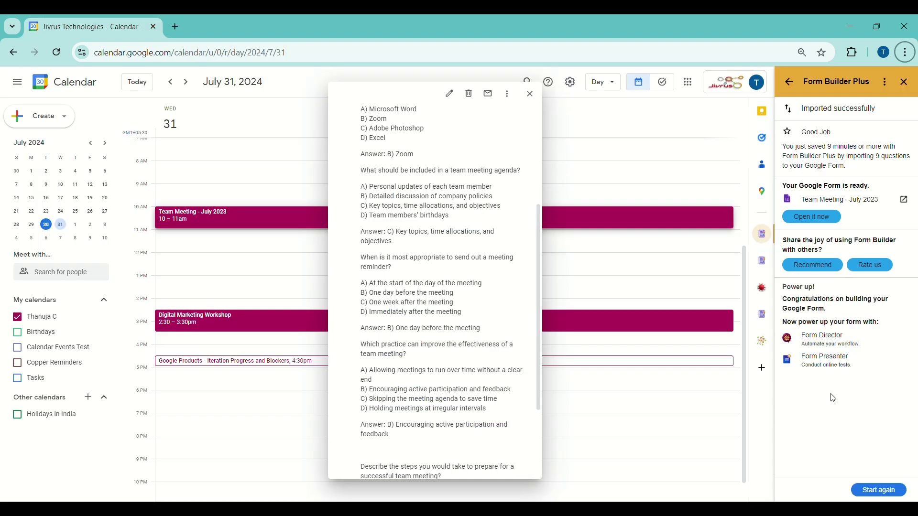
# - Start Form Builder Plus on the Digital Marketing Workshop event to reach Generate with AI
pyautogui.click(878, 481)
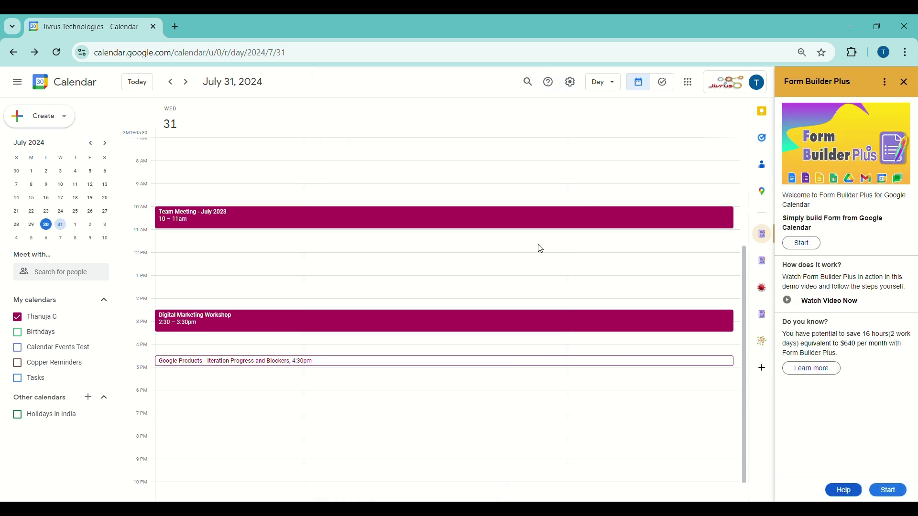
pyautogui.click(511, 319)
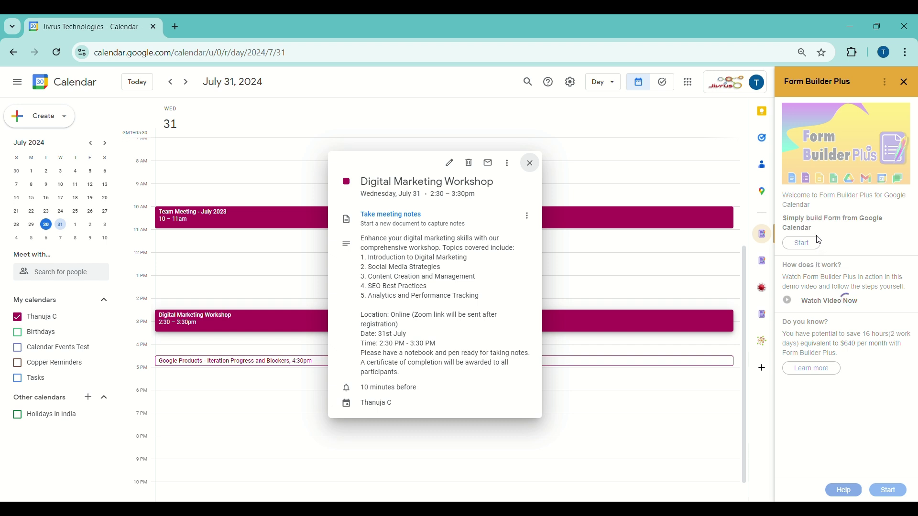
pyautogui.click(807, 170)
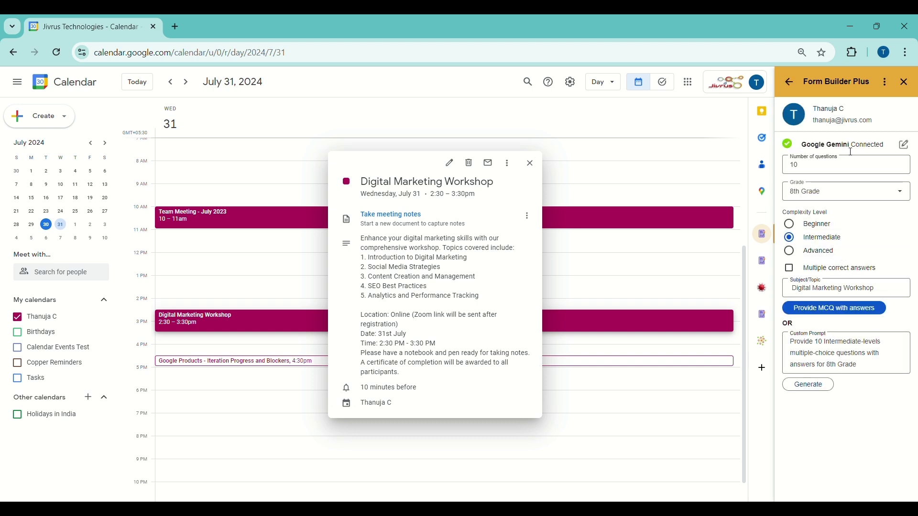
# - Set the AI provider to Google Gemini, choose a Gemini model, and save the settings
pyautogui.click(906, 149)
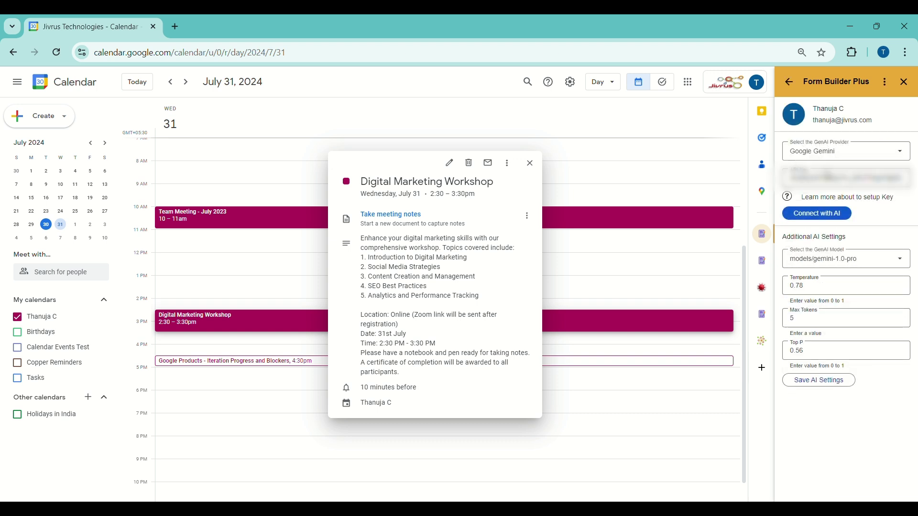
pyautogui.click(826, 160)
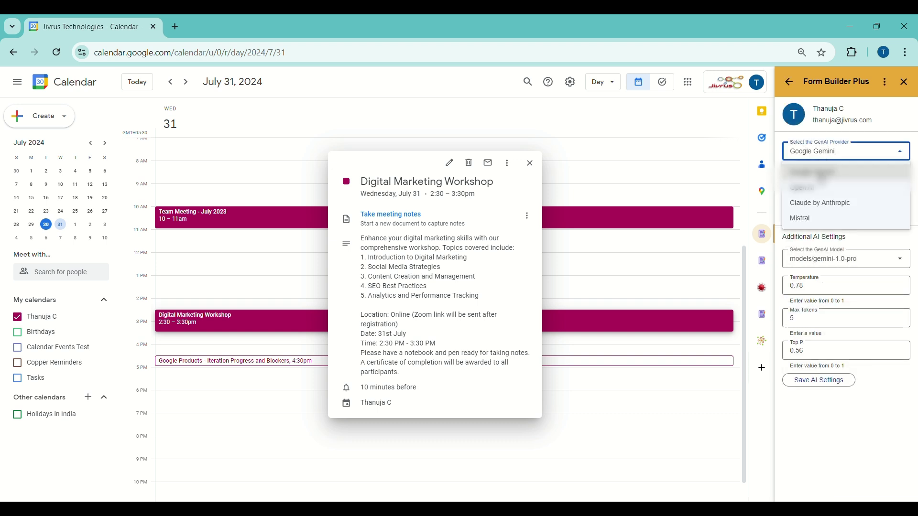
pyautogui.click(820, 175)
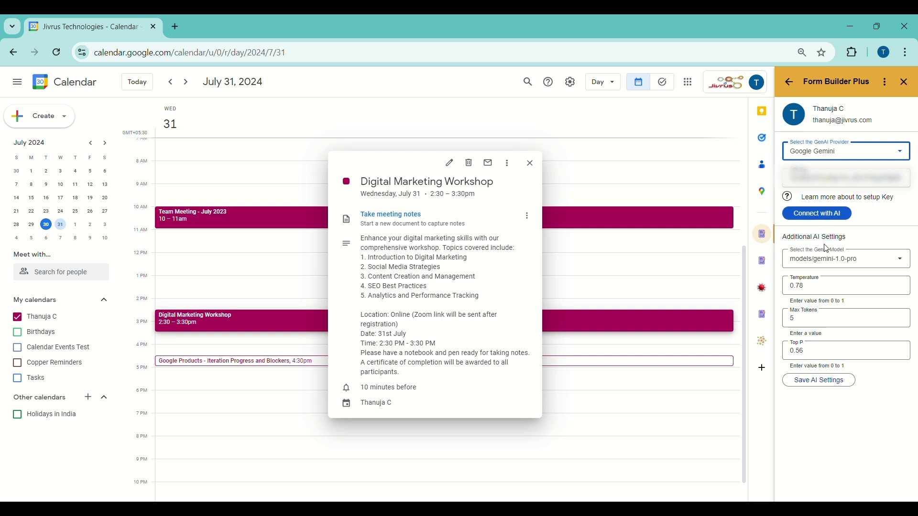
pyautogui.click(850, 260)
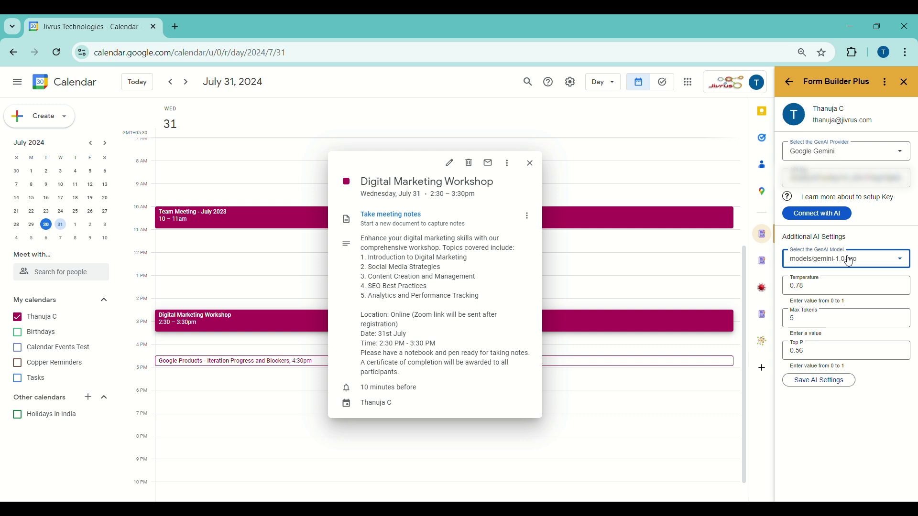
pyautogui.click(850, 312)
pyautogui.click(817, 383)
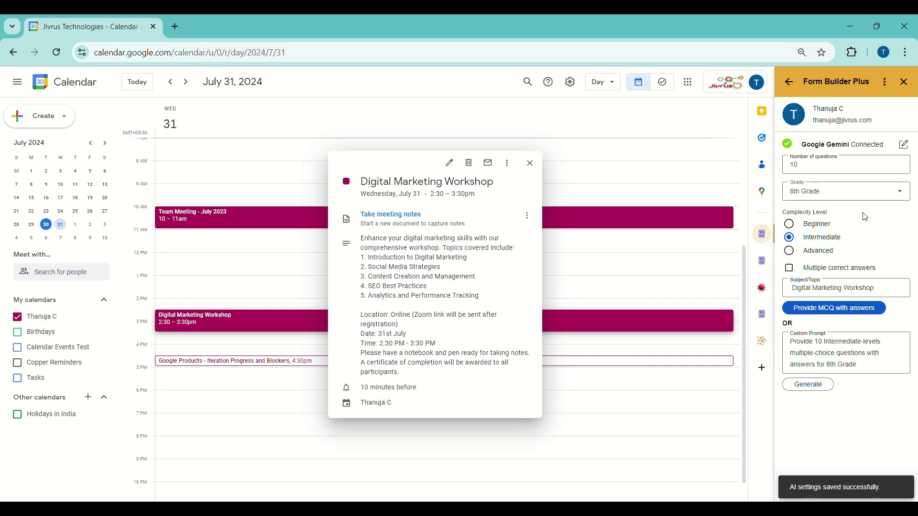
# - Generate 10 MCQs with answers at 8th Grade level for the Digital Marketing Workshop
pyautogui.click(824, 169)
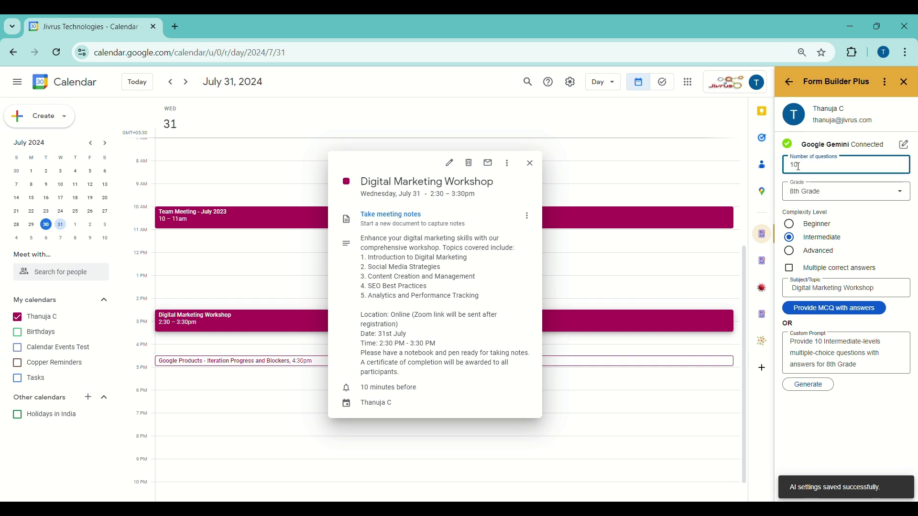
pyautogui.click(844, 192)
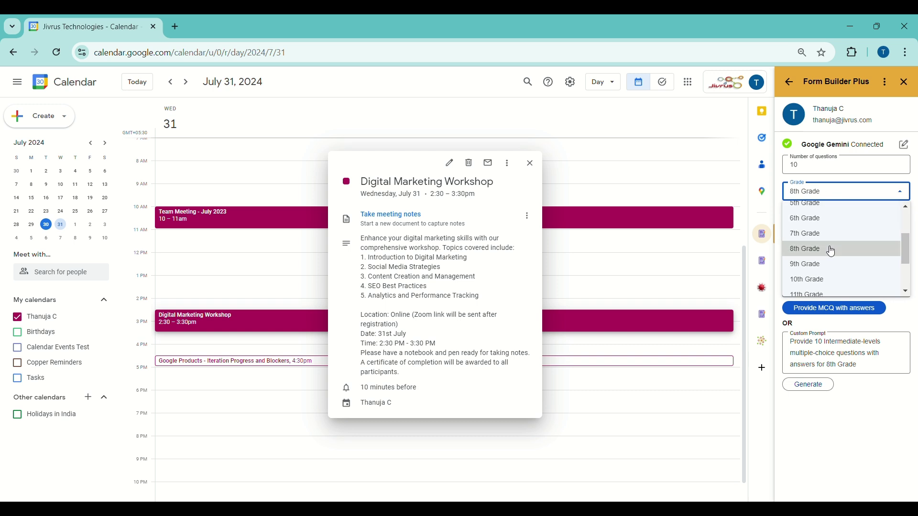
pyautogui.click(838, 248)
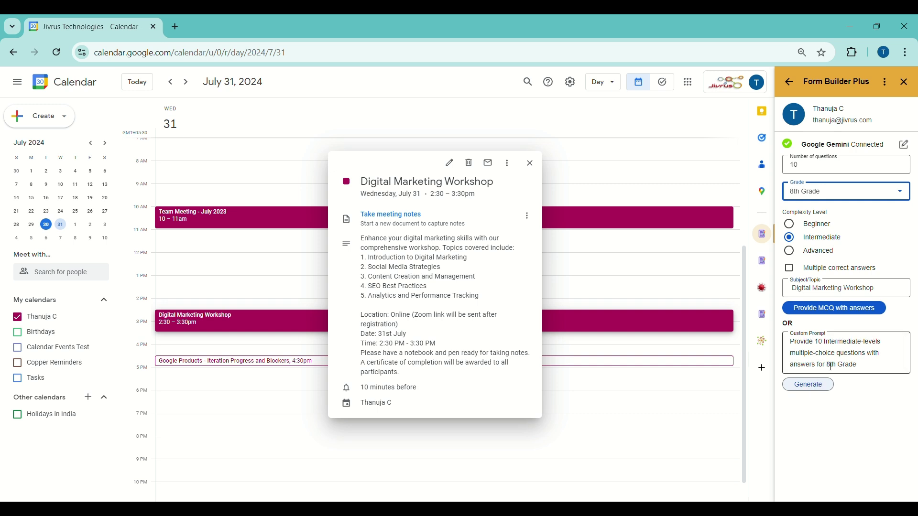
pyautogui.click(847, 311)
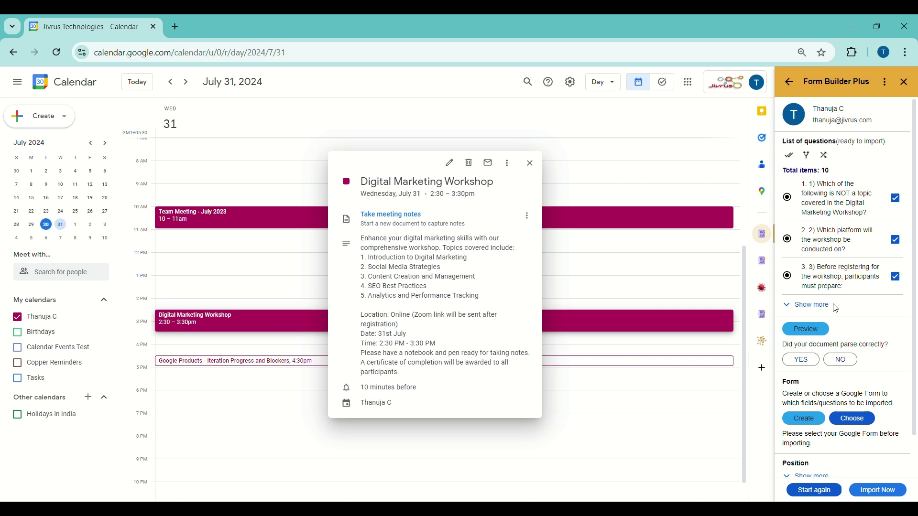
# - Expand the full list of ten Digital Marketing Workshop questions and preview them with answers
pyautogui.click(802, 307)
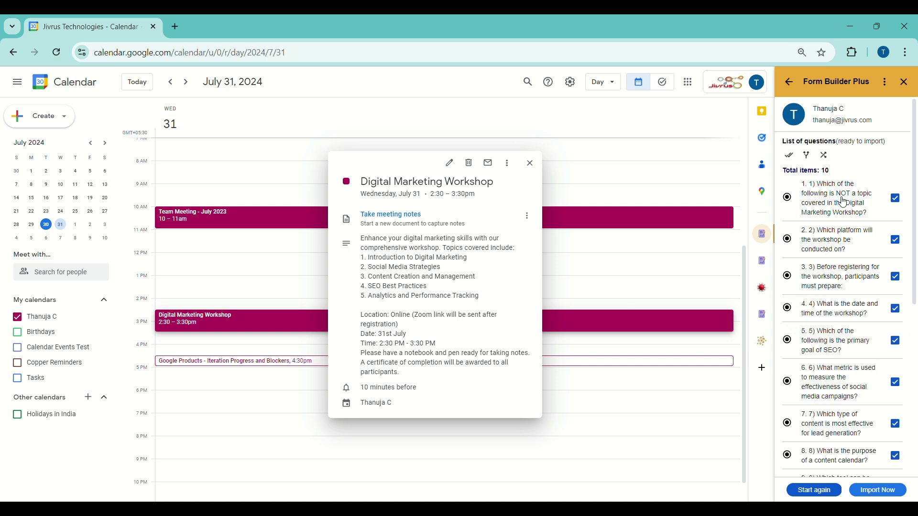
pyautogui.scroll(-1, 843, 293)
pyautogui.scroll(-4, 845, 295)
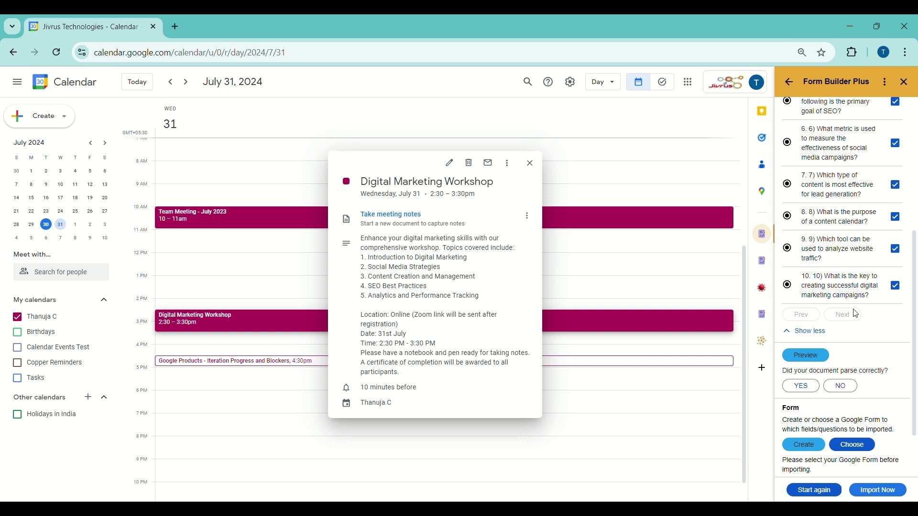
pyautogui.click(819, 359)
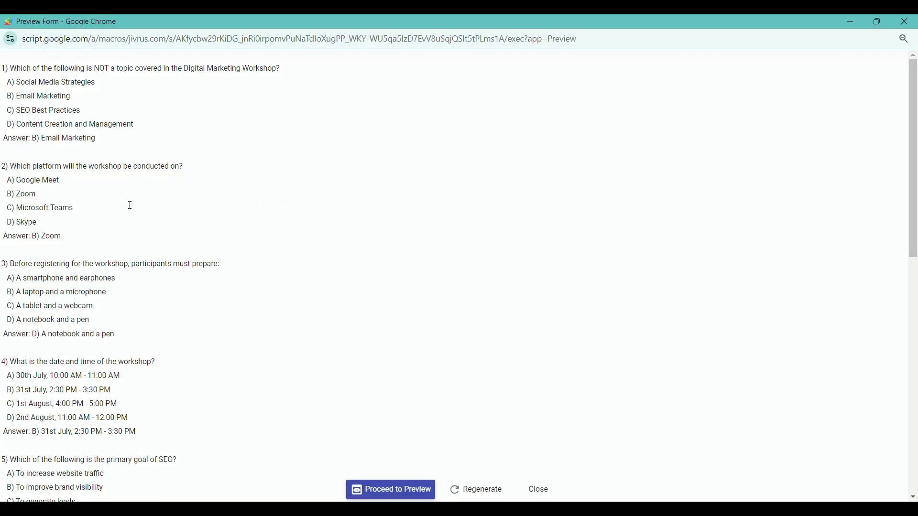
# - Review the editable quiz text of the generated questions and their answers
pyautogui.scroll(-10, 122, 268)
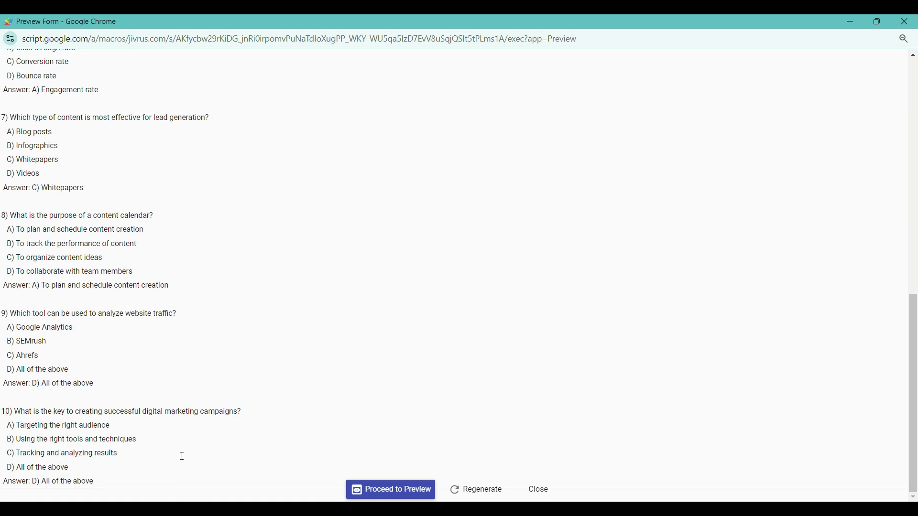
pyautogui.tripleClick(246, 406)
pyautogui.click(267, 417)
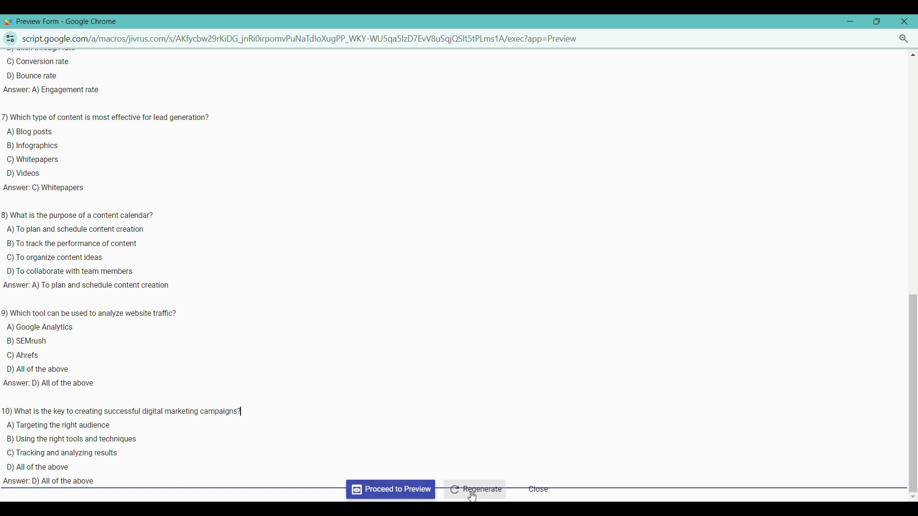
# - Check the form preview of the ten questions and confirm the changes
pyautogui.click(418, 490)
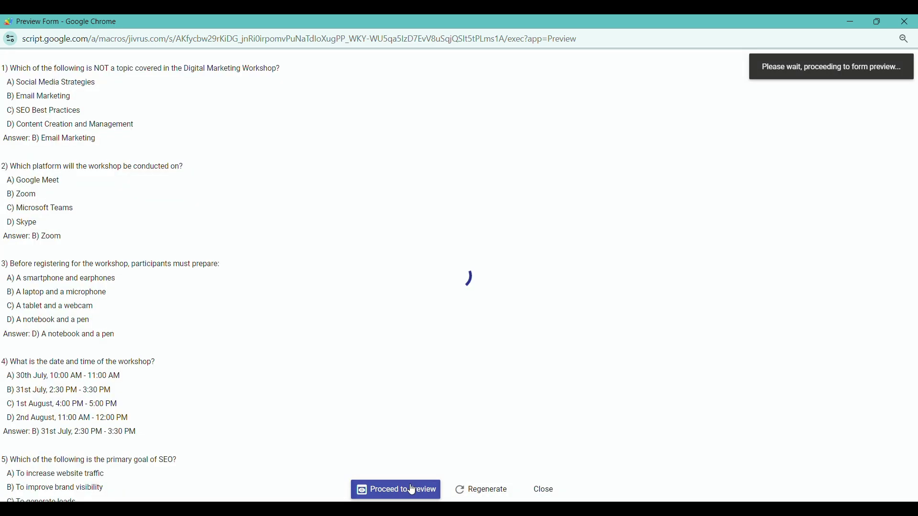
pyautogui.scroll(-20, 415, 384)
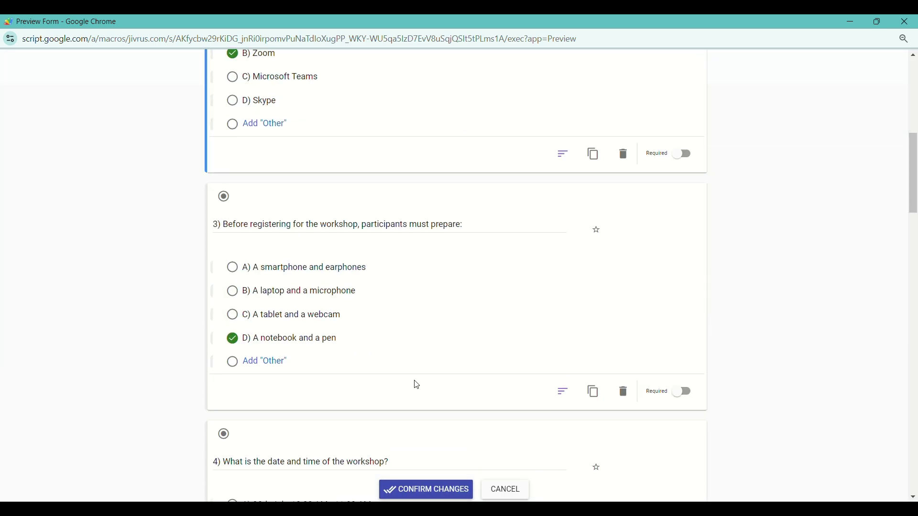
pyautogui.scroll(-4, 418, 385)
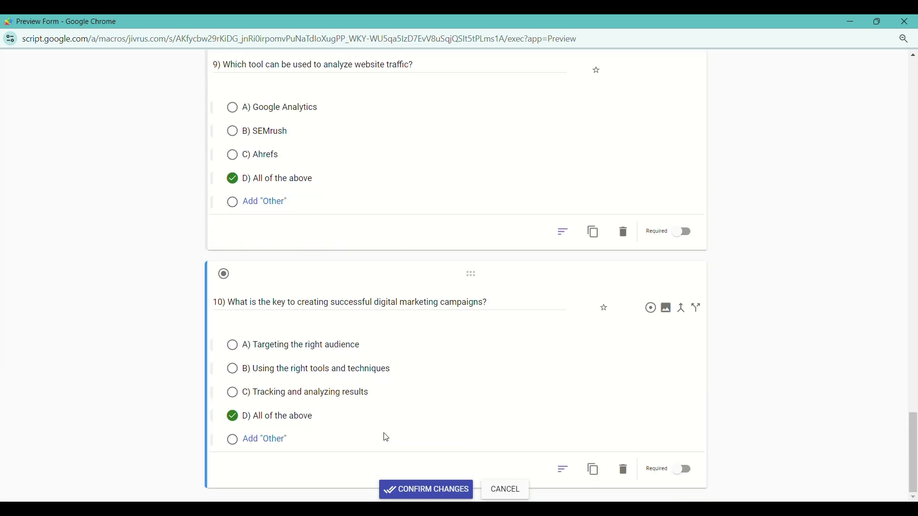
pyautogui.click(418, 496)
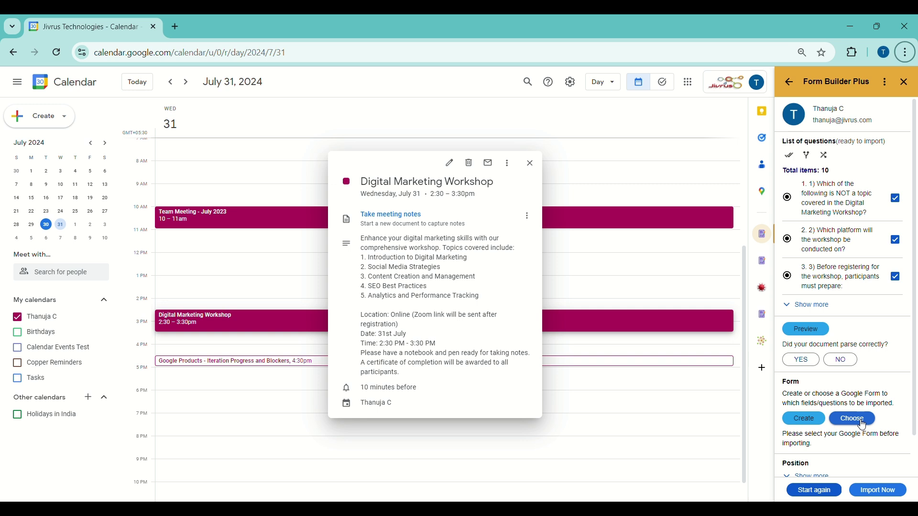
# - Create a new Google Form named 'Digital Marketing Workshop' and import the ten questions into it
pyautogui.click(806, 424)
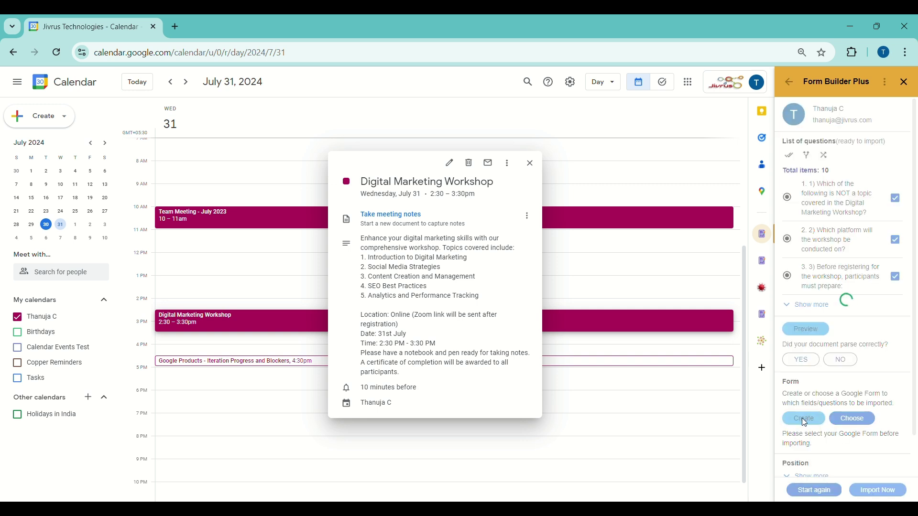
pyautogui.click(818, 155)
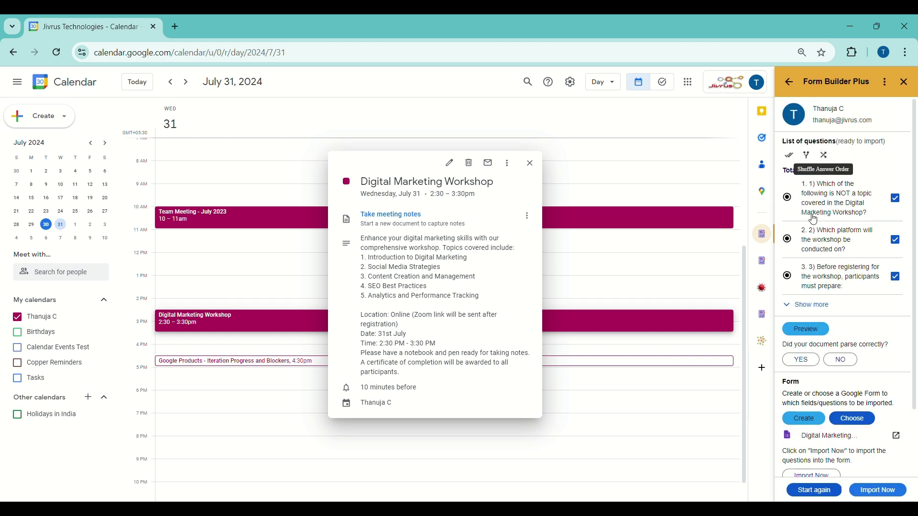
pyautogui.scroll(-3, 813, 362)
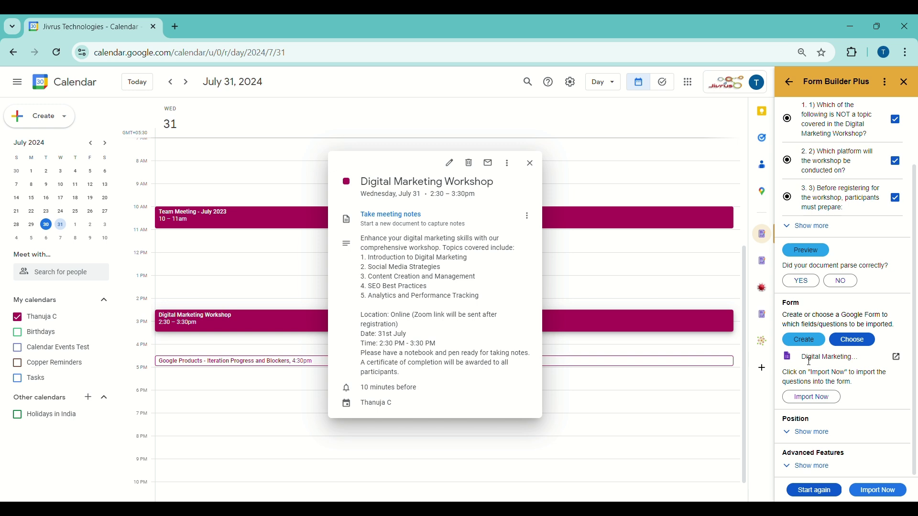
pyautogui.click(821, 404)
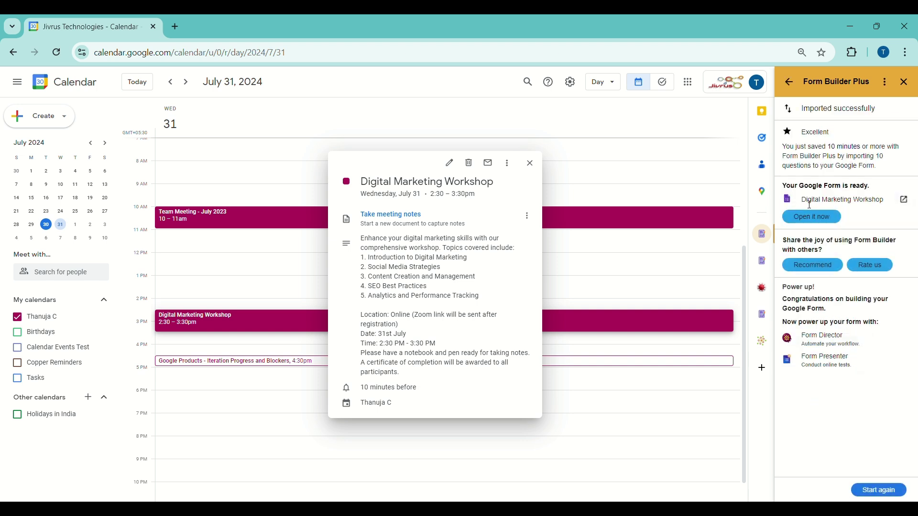
# - Open the new Digital Marketing Workshop form and check the first question's answer
pyautogui.click(821, 220)
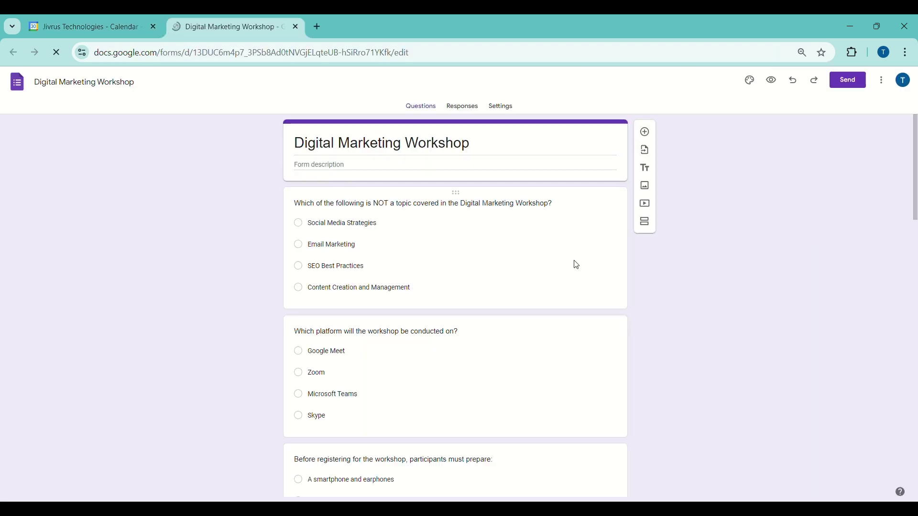
pyautogui.click(577, 265)
pyautogui.scroll(-4, 487, 295)
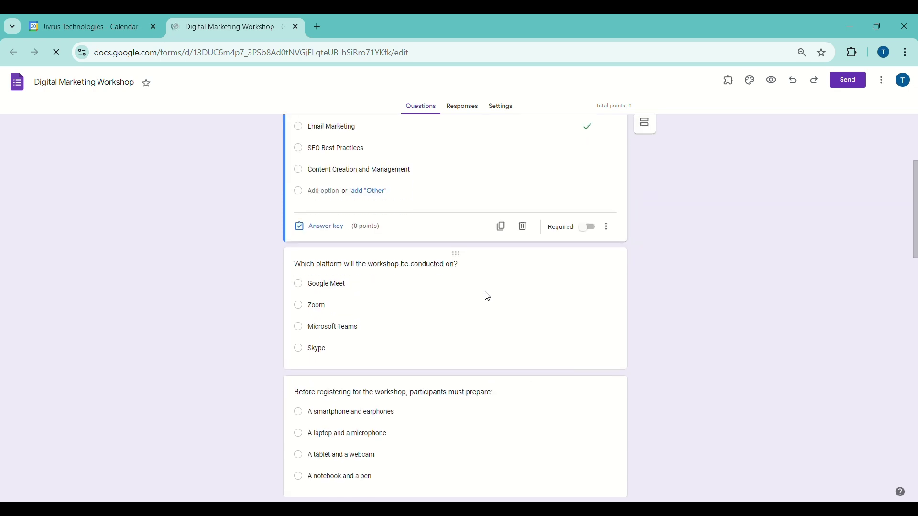